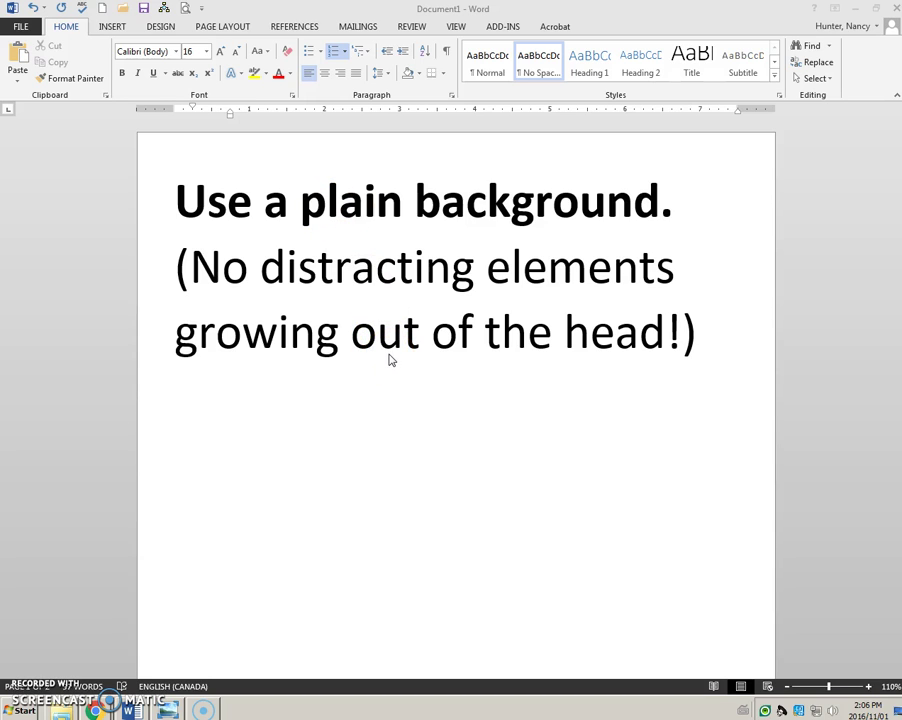
Step: Launch Snipping Tool by searching 'snip' from the Start menu
left_click(20, 715)
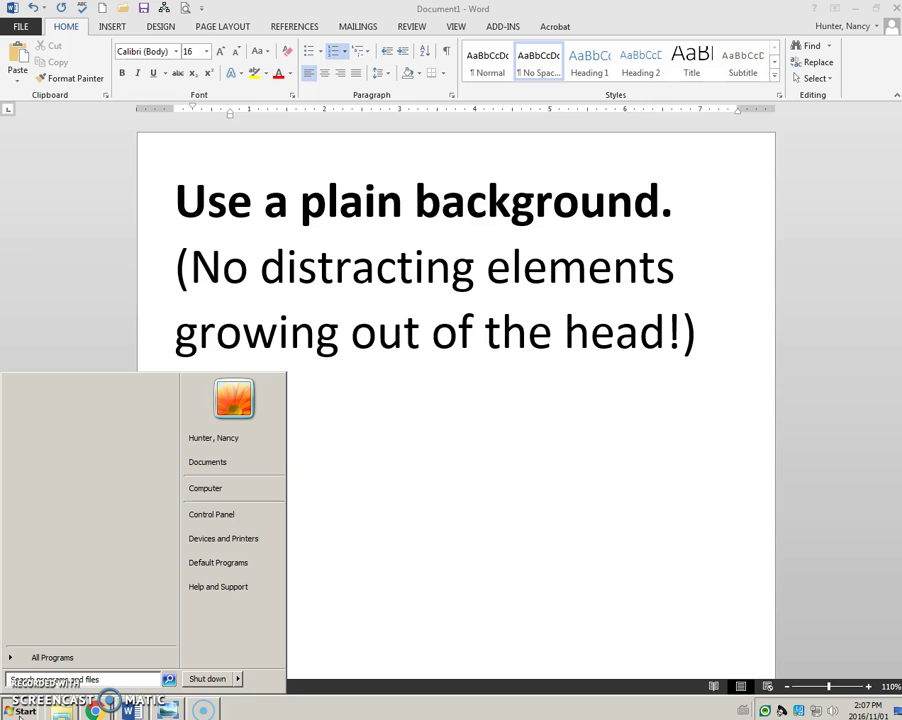
type("snip")
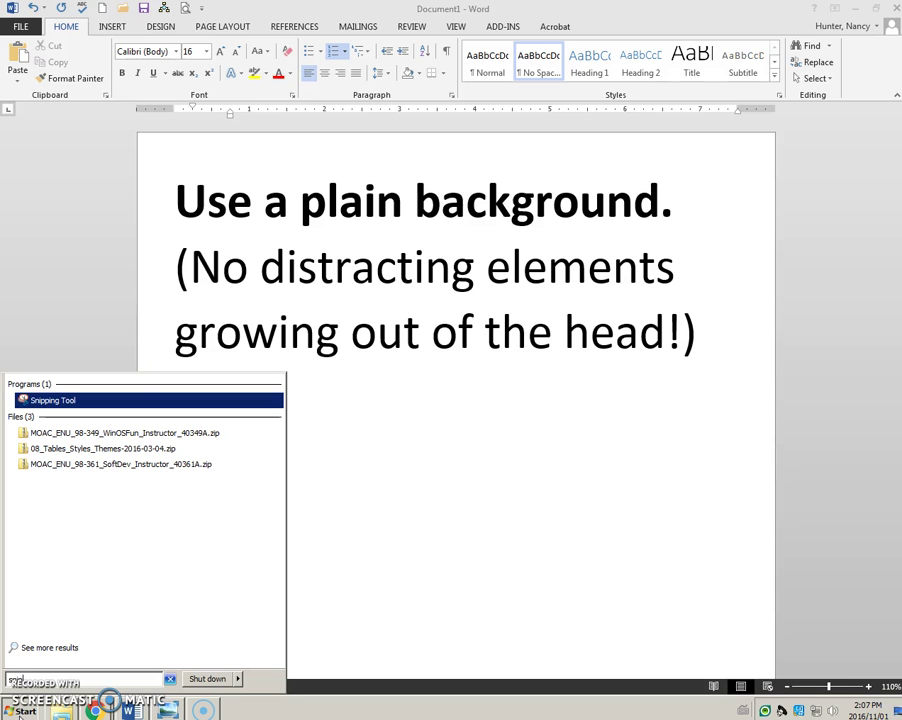
key("Return")
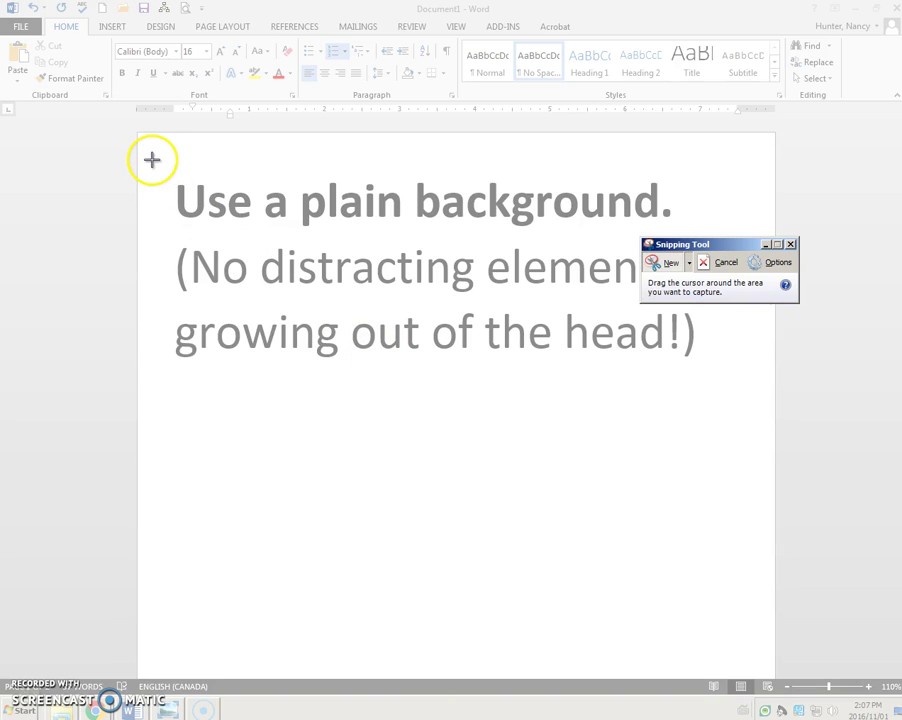
Step: Snip the 'Use a plain background.' text box, then draw and erase a test pen stroke
left_click_drag(152, 159, 717, 380)
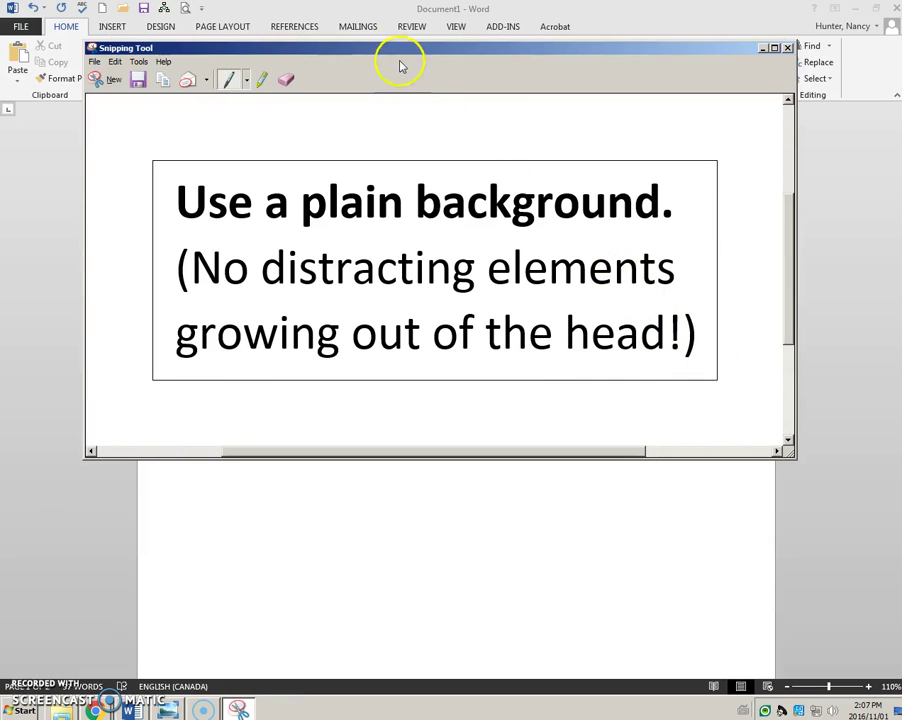
left_click_drag(397, 48, 405, 161)
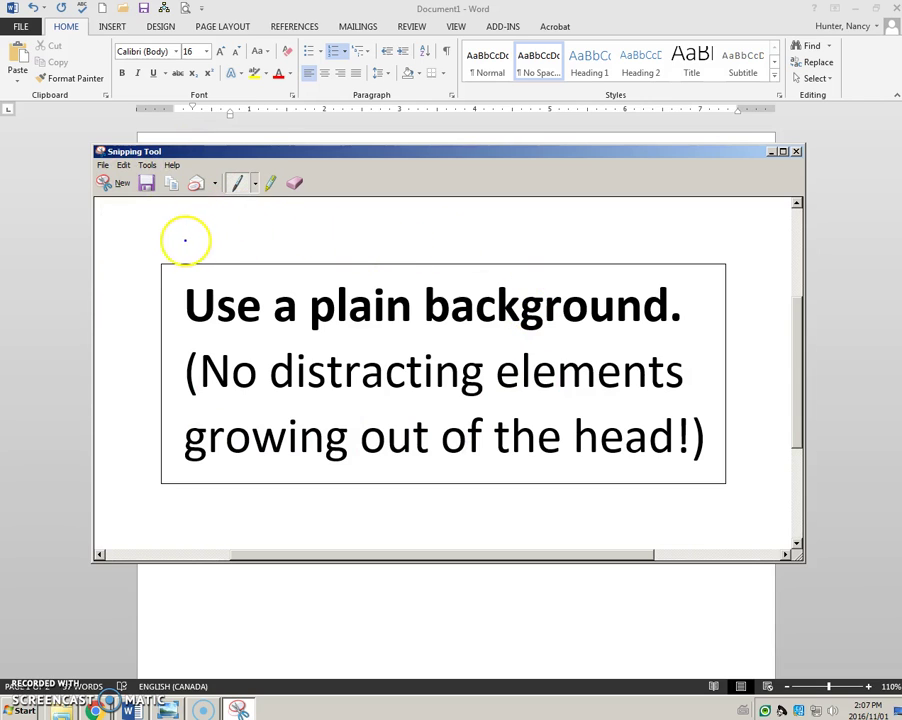
left_click_drag(167, 242, 262, 240)
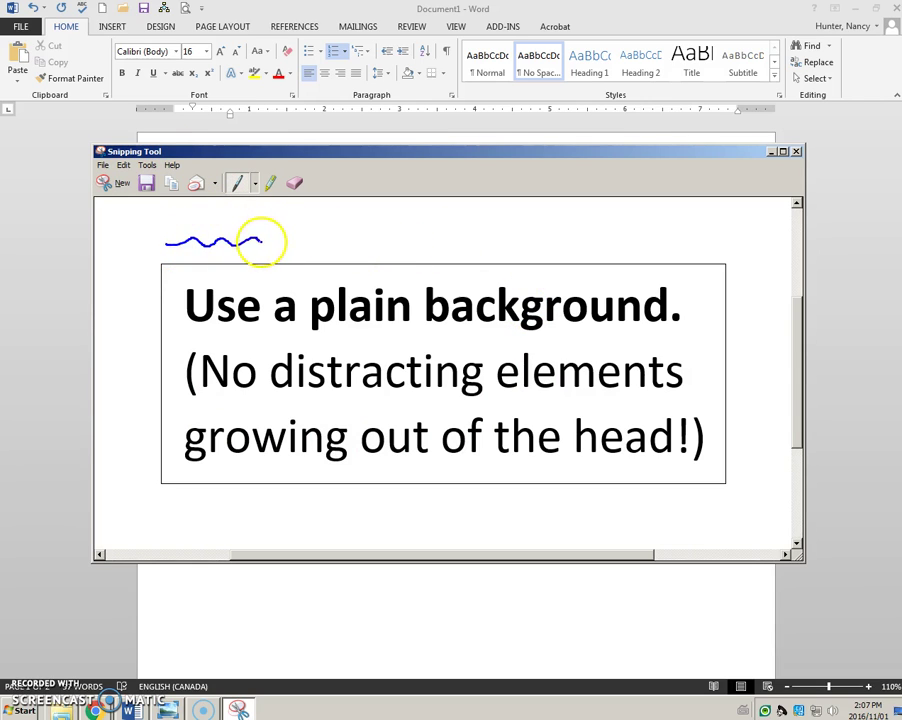
left_click(294, 183)
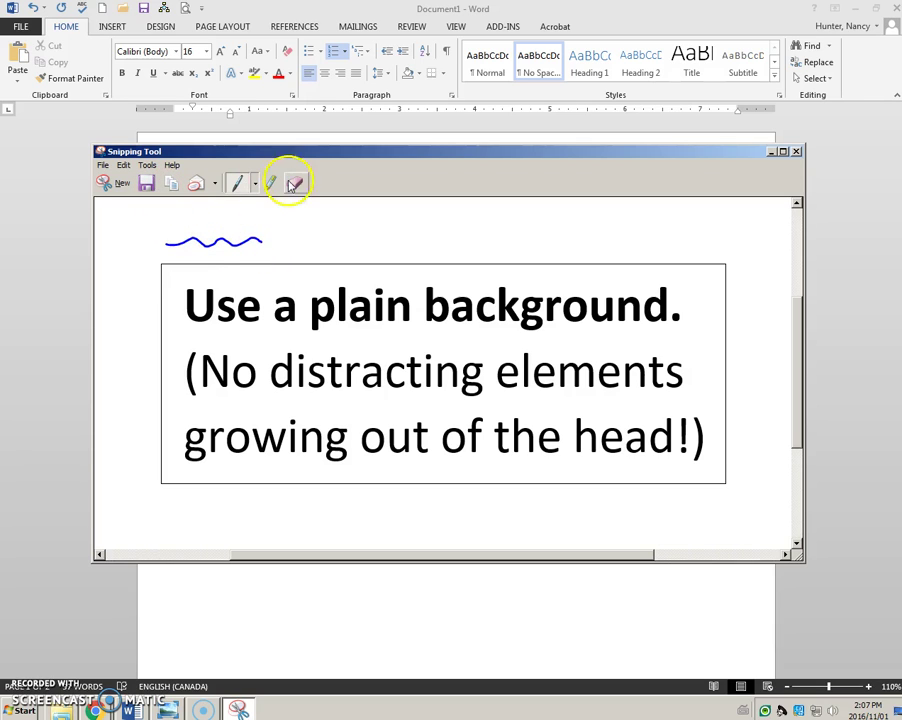
left_click(216, 237)
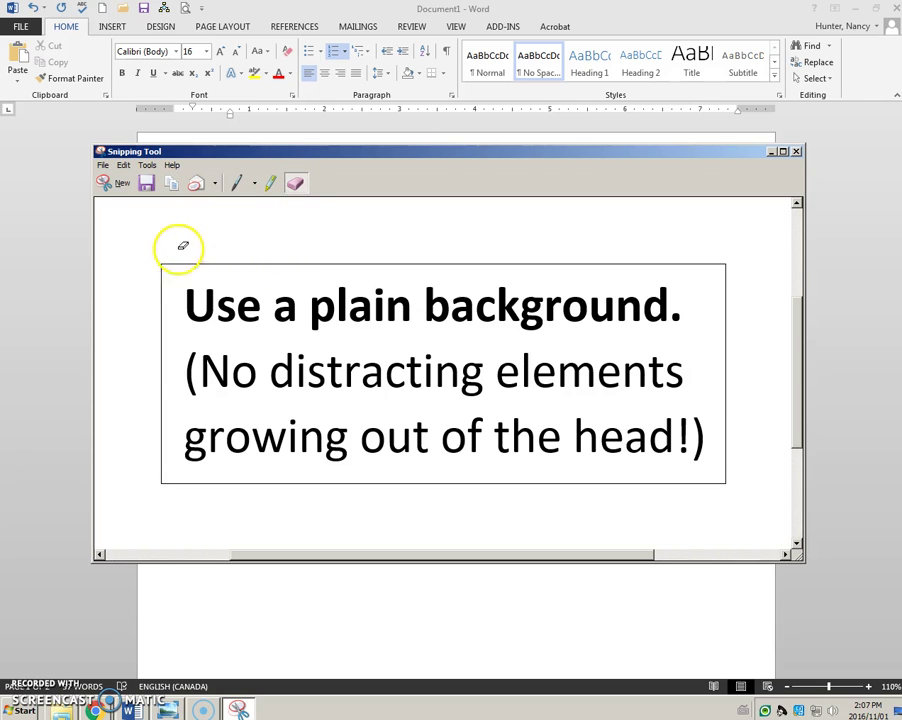
left_click(108, 186)
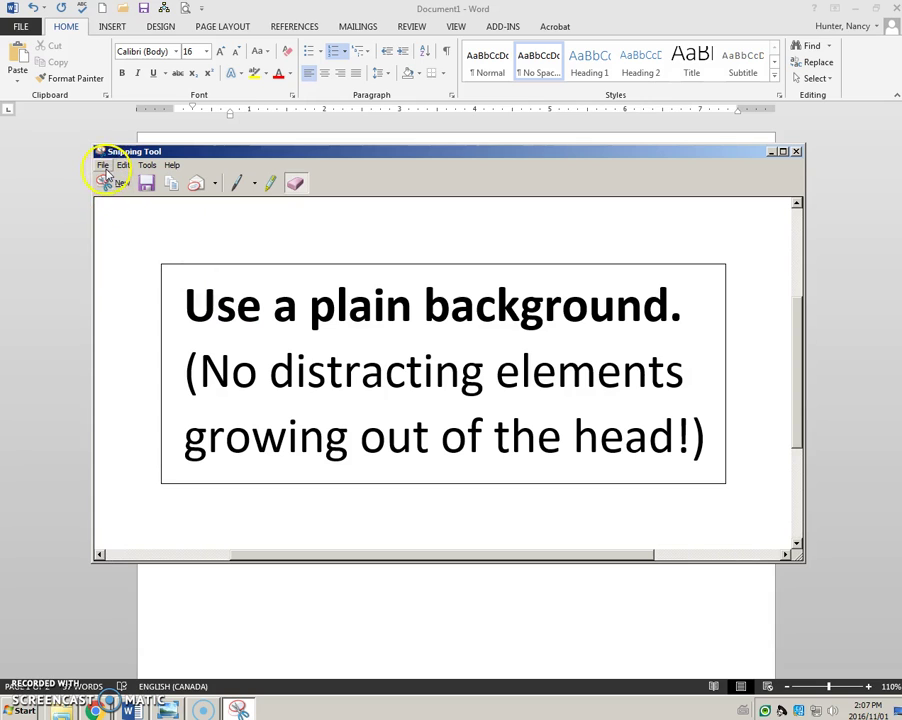
Step: Open Save As for the snip at the junk folder on the M: drive
left_click(103, 167)
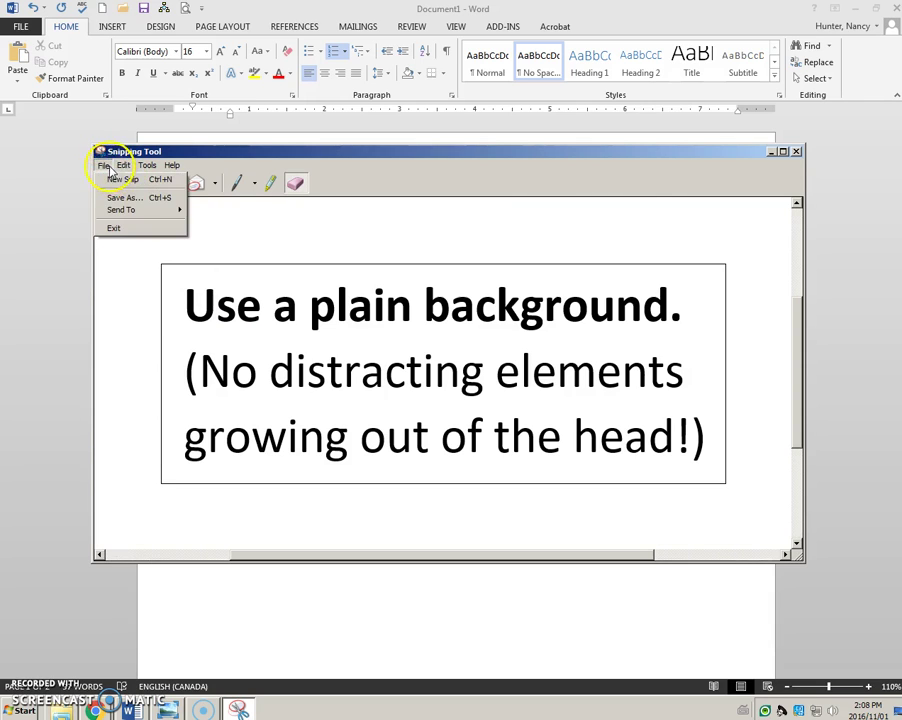
left_click(107, 199)
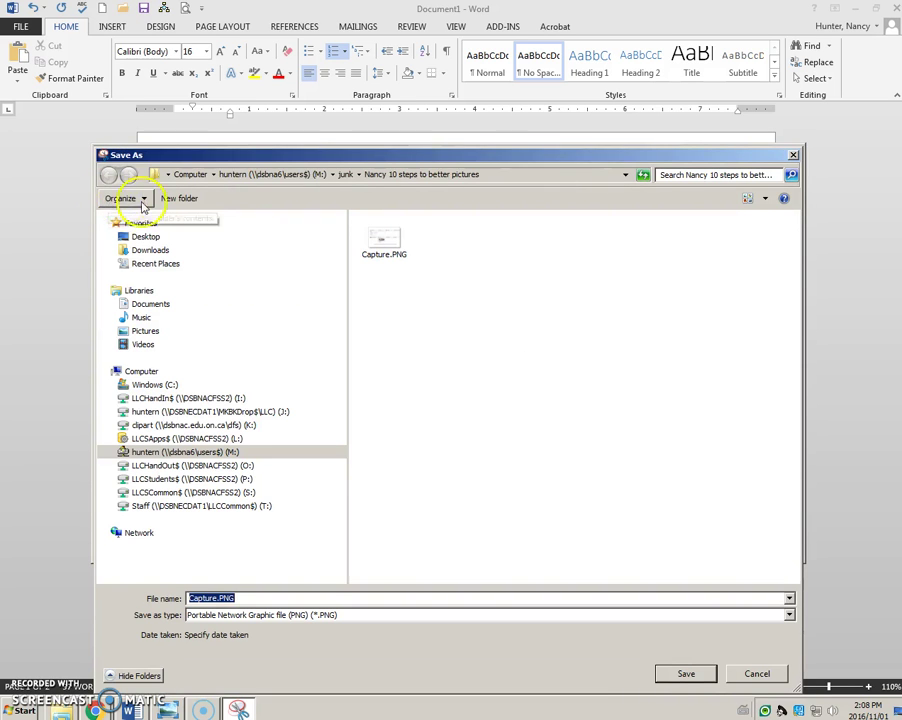
left_click_drag(300, 158, 278, 78)
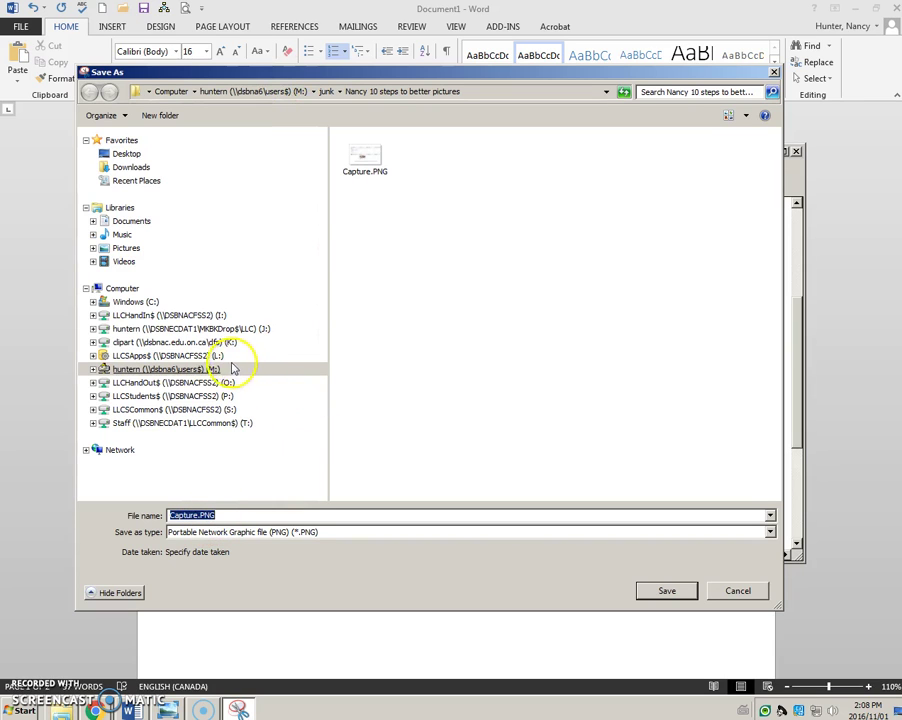
left_click(205, 369)
double_click(363, 340)
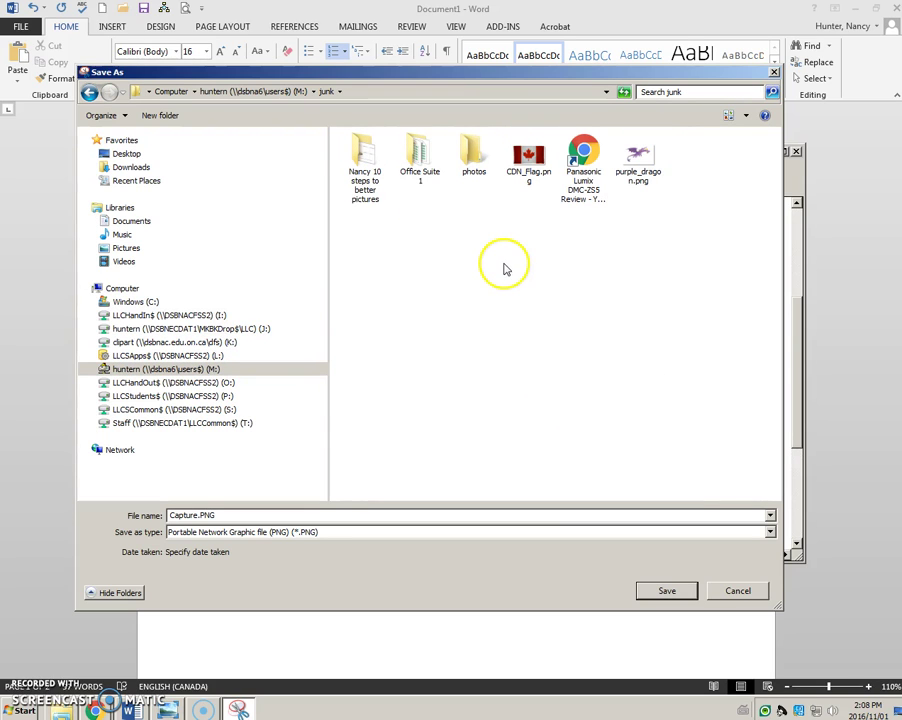
double_click(222, 515)
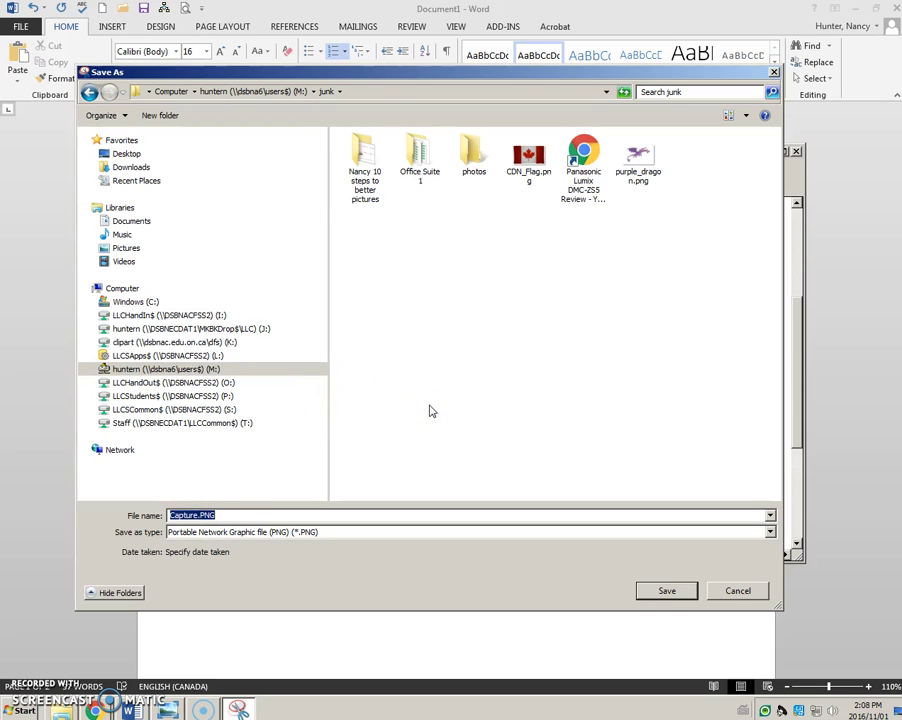
left_click_drag(392, 76, 410, 143)
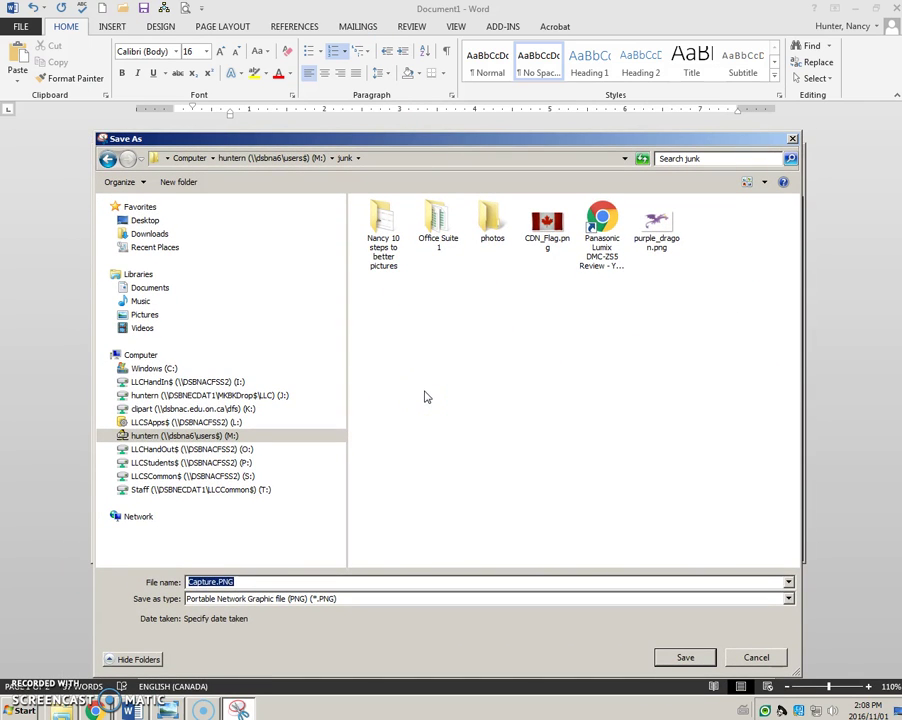
Step: Save the snip as JPEG '01 no distracting backgrounds.JPG', close Snipping Tool and minimize Word
type("01 no")
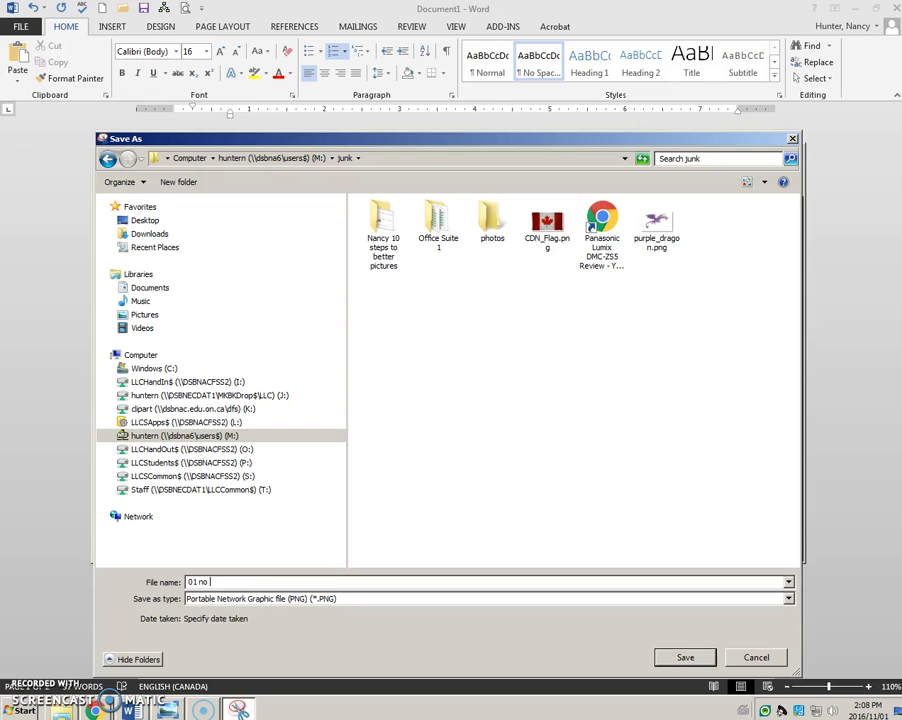
type(" distracting backgrounds")
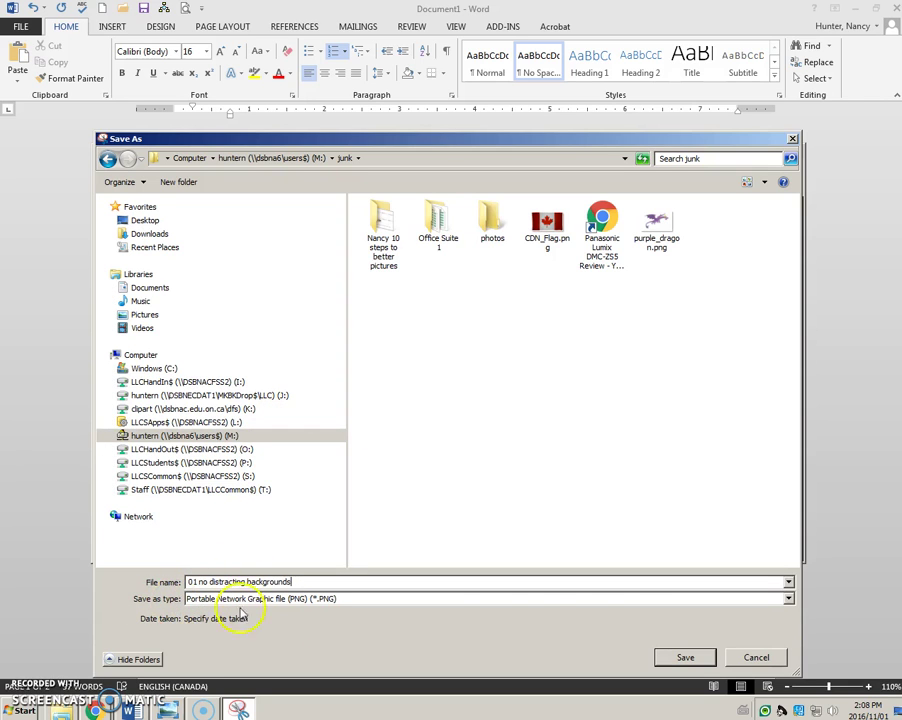
left_click(789, 600)
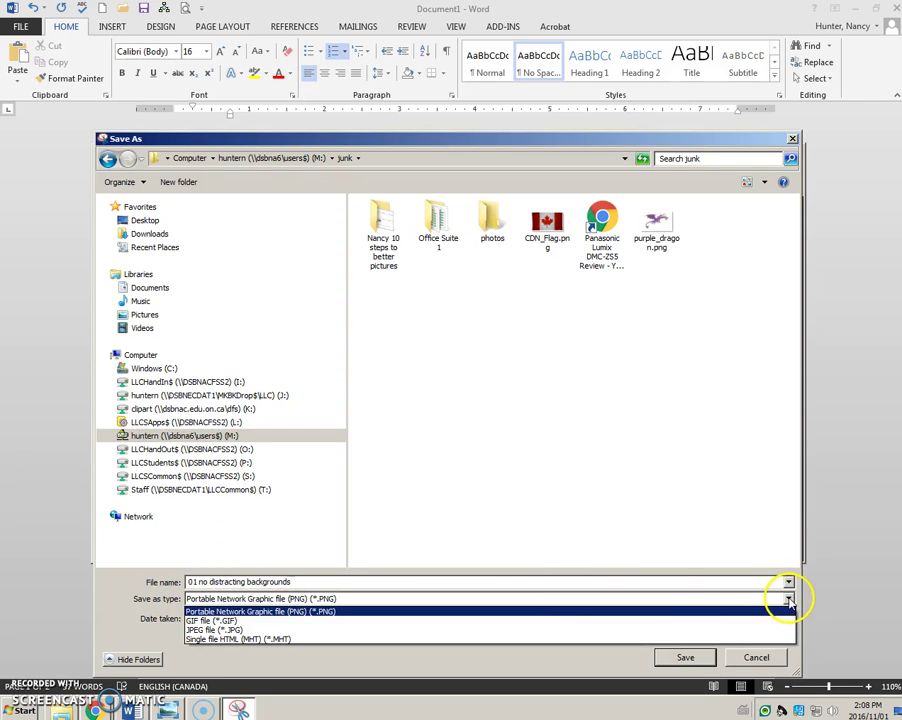
left_click(230, 630)
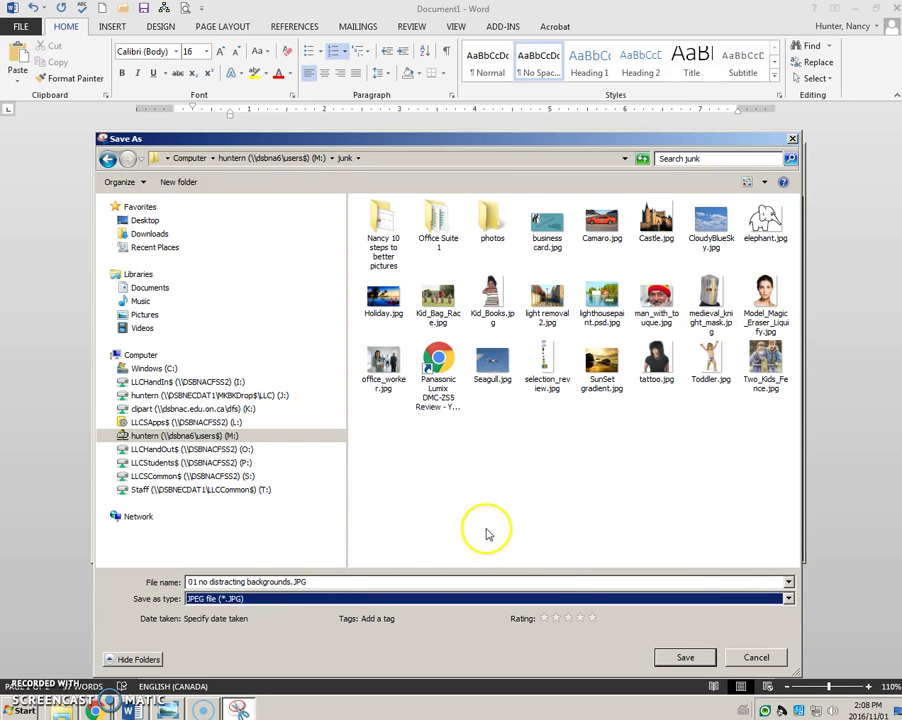
left_click(681, 660)
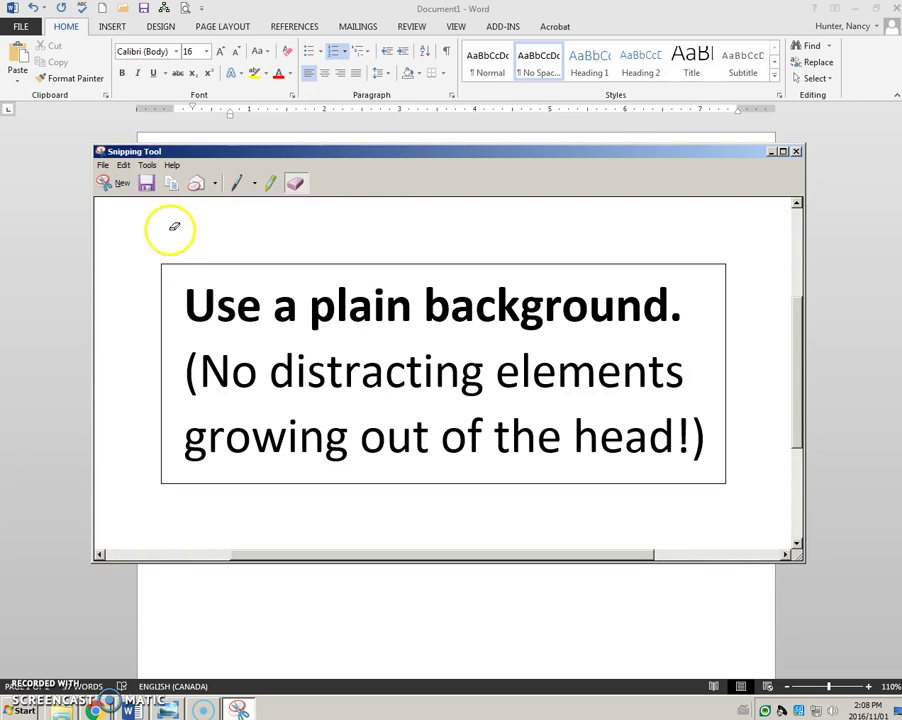
left_click(796, 152)
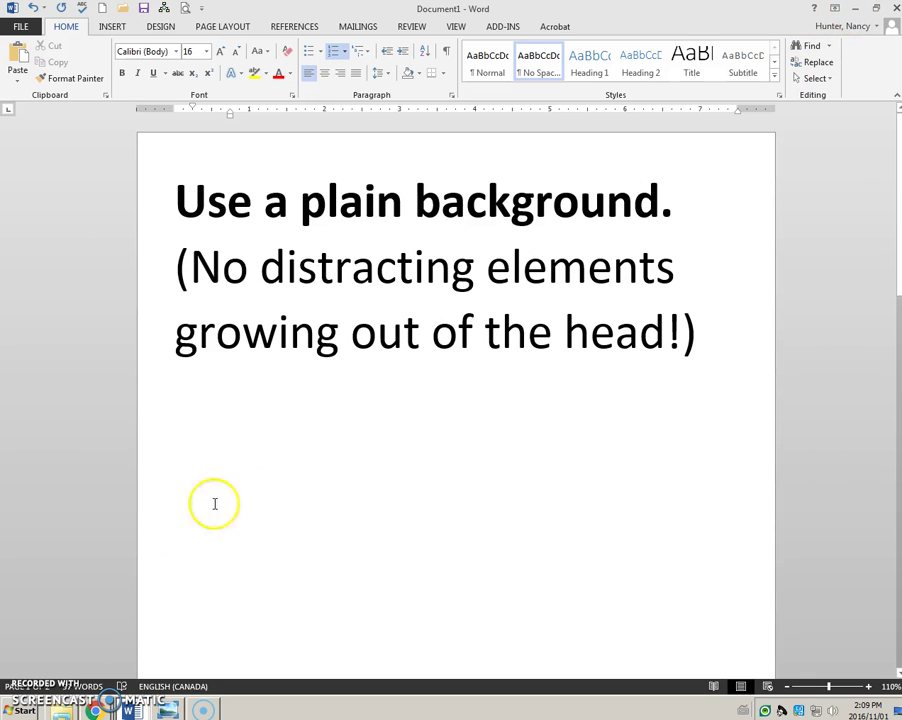
left_click(62, 708)
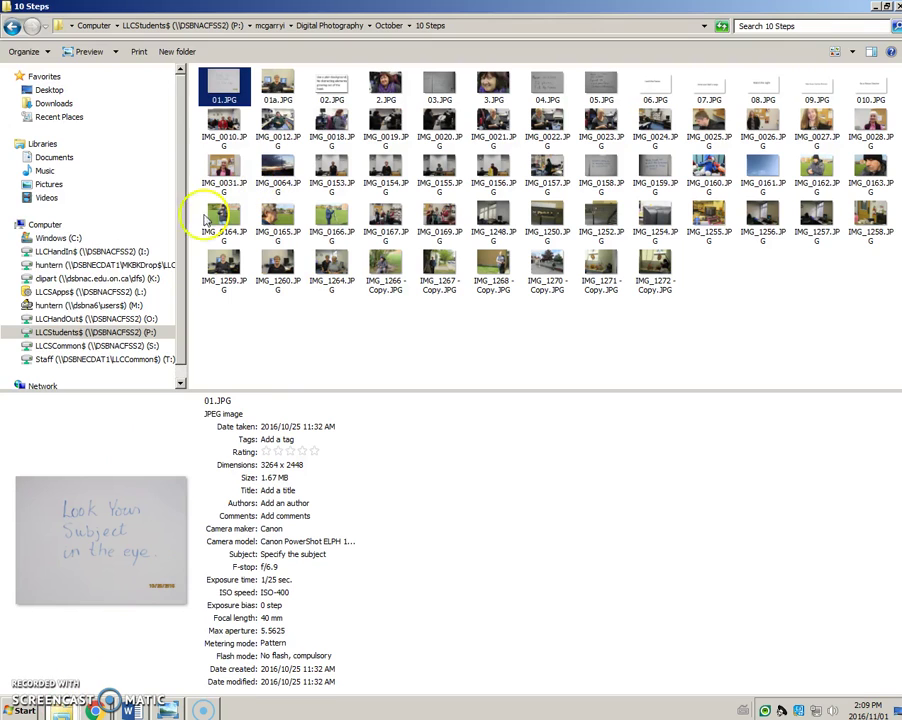
Step: Show the M: junk folder in Details view and select the new 48 KB JPG
left_click(120, 305)
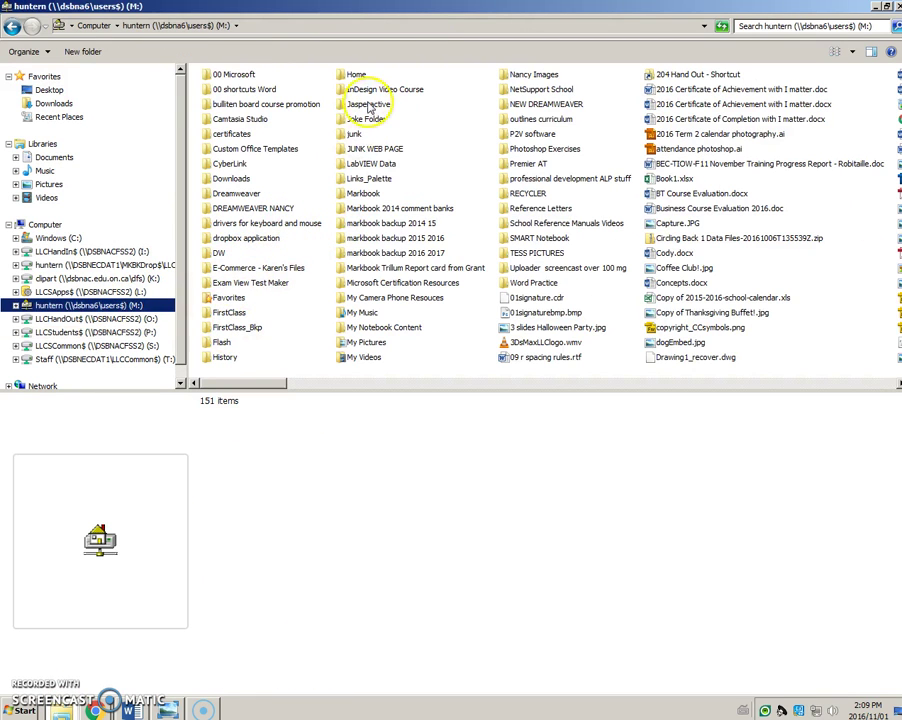
double_click(356, 134)
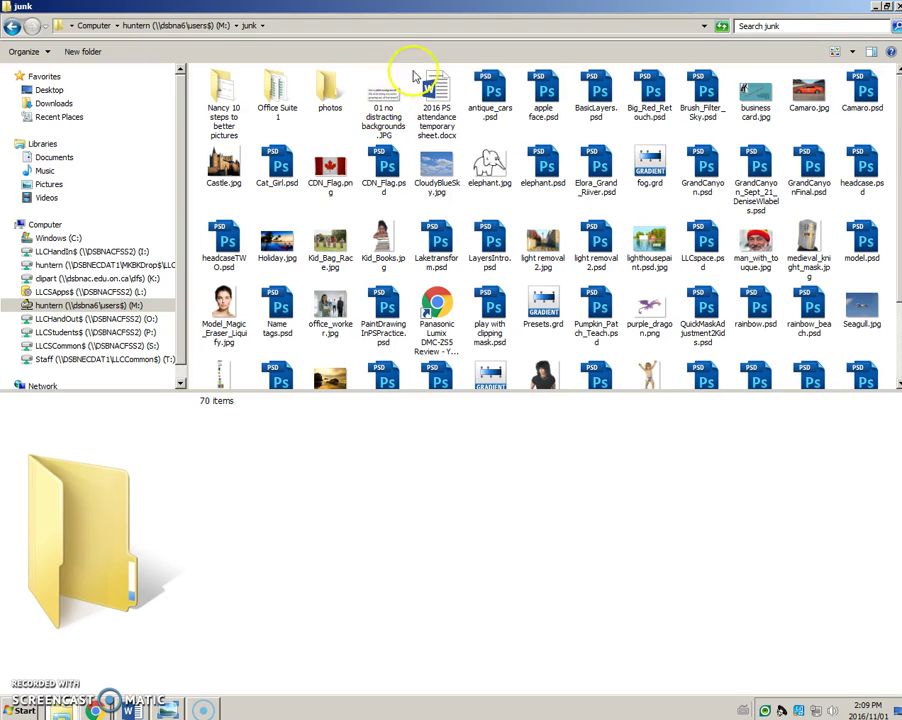
left_click(851, 54)
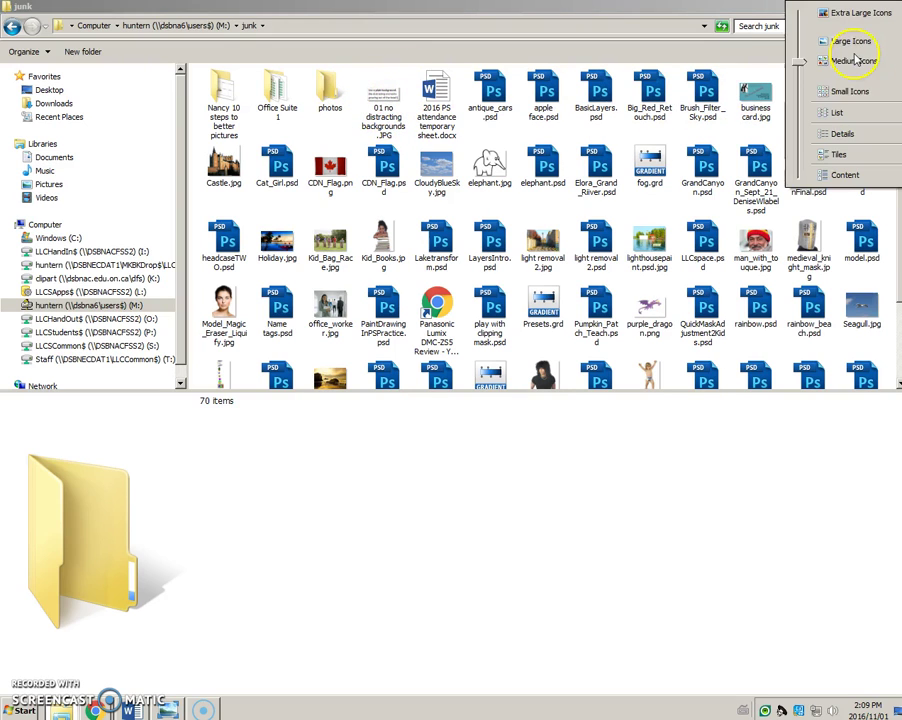
left_click(848, 137)
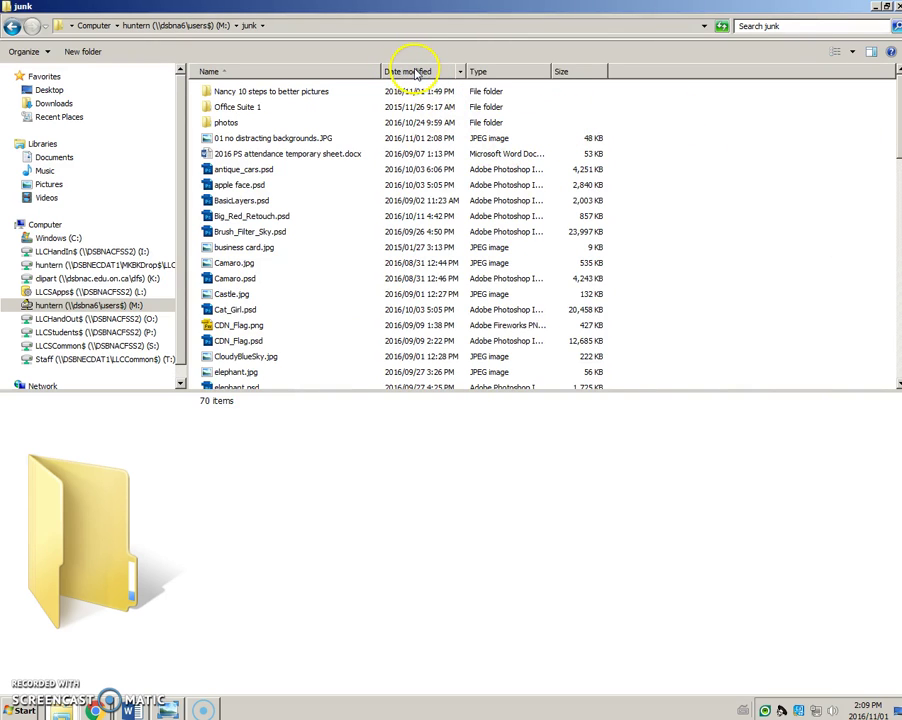
left_click(267, 142)
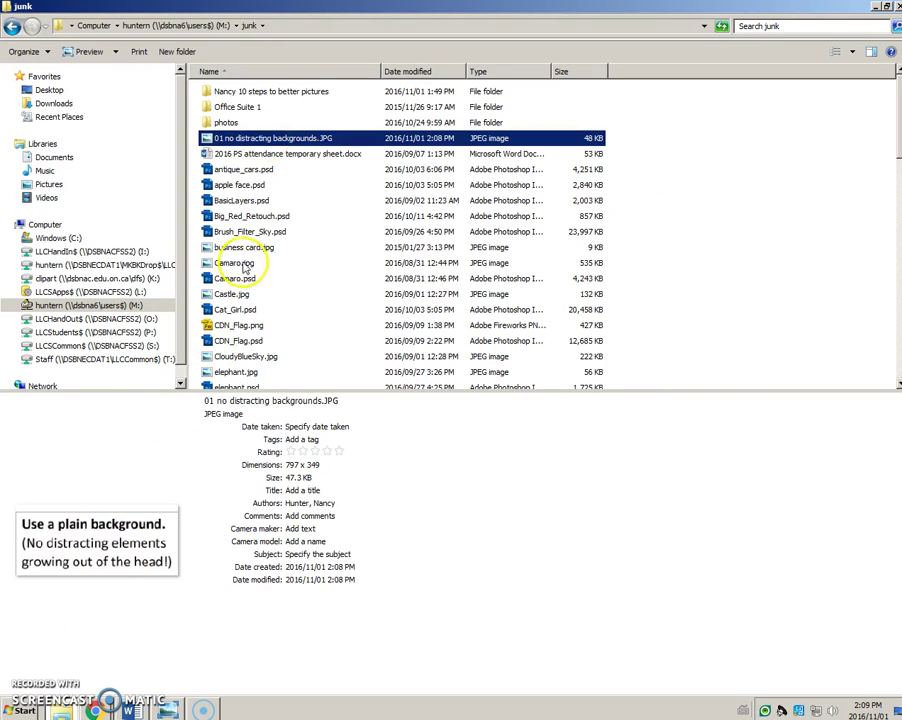
double_click(275, 143)
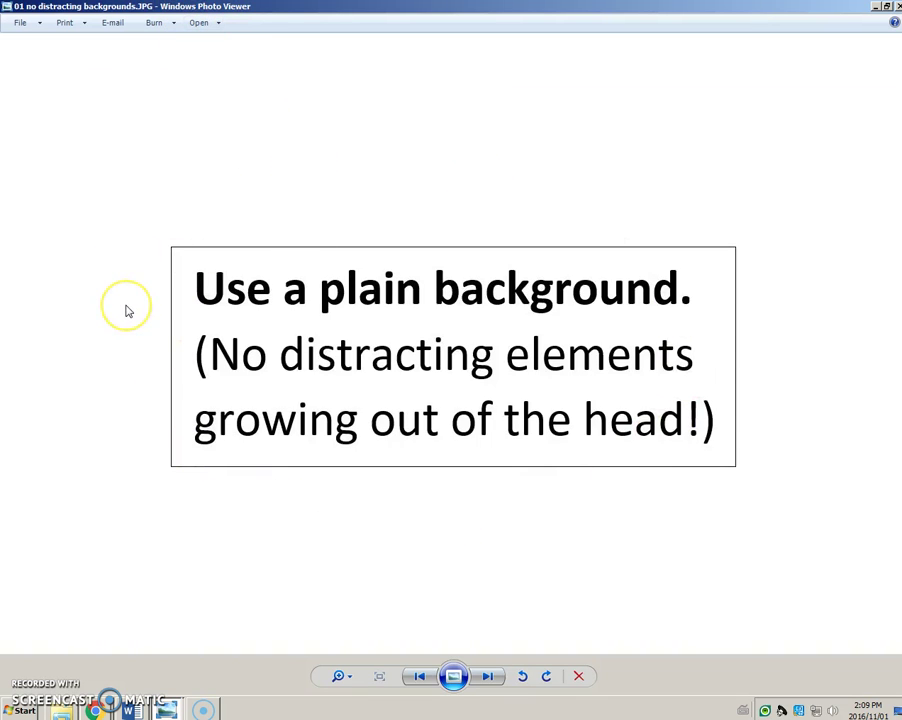
double_click(860, 12)
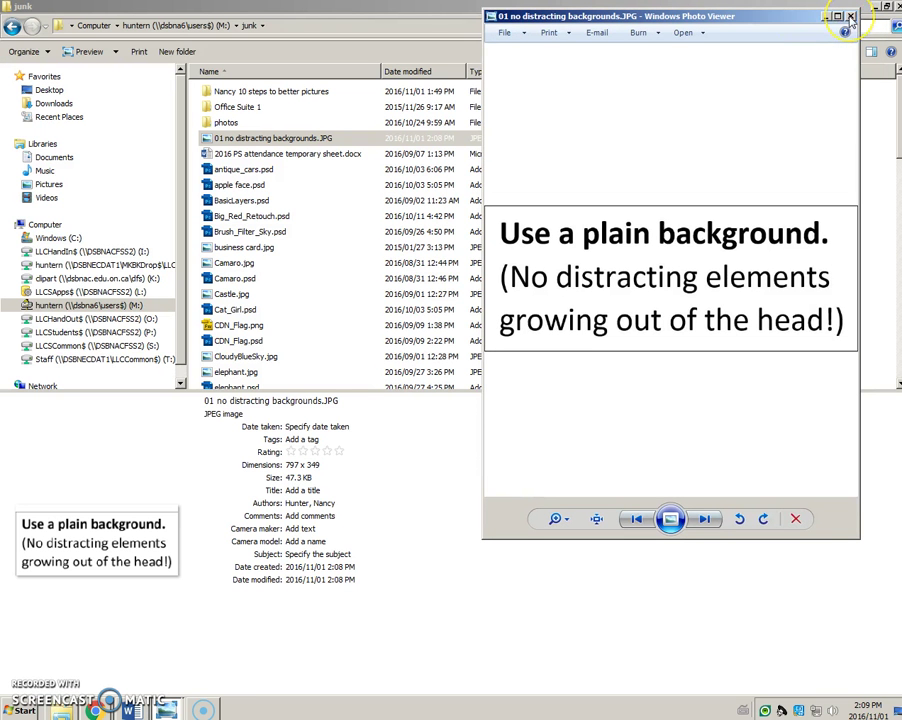
left_click(850, 17)
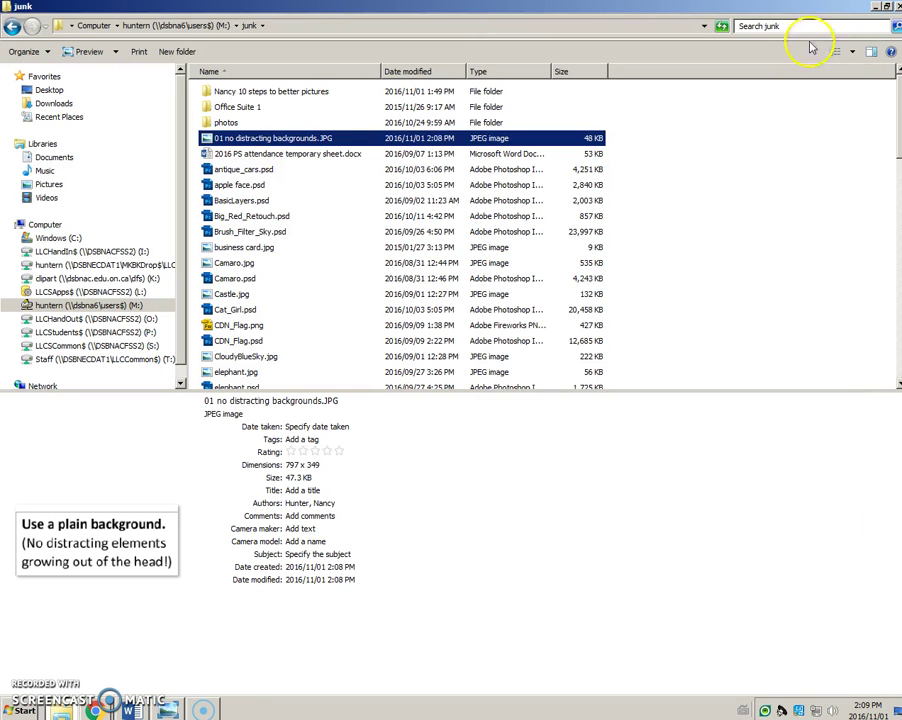
left_click(131, 709)
Step: Bring Word back and scroll to the page with the ten snip-title steps
left_click(350, 333)
scroll(350, 333, "down", 15)
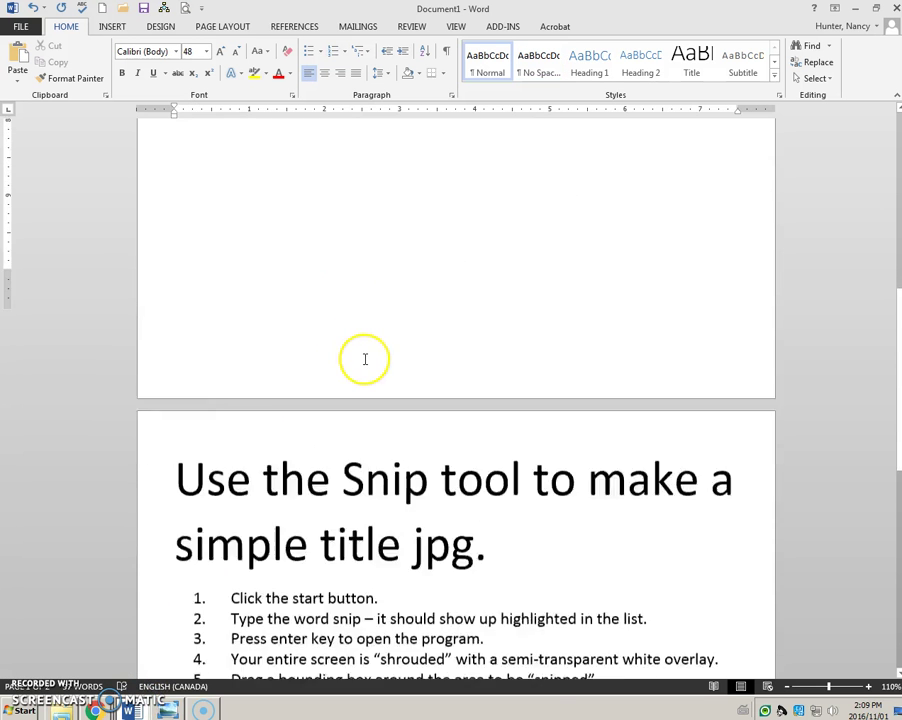
scroll(365, 360, "down", 1)
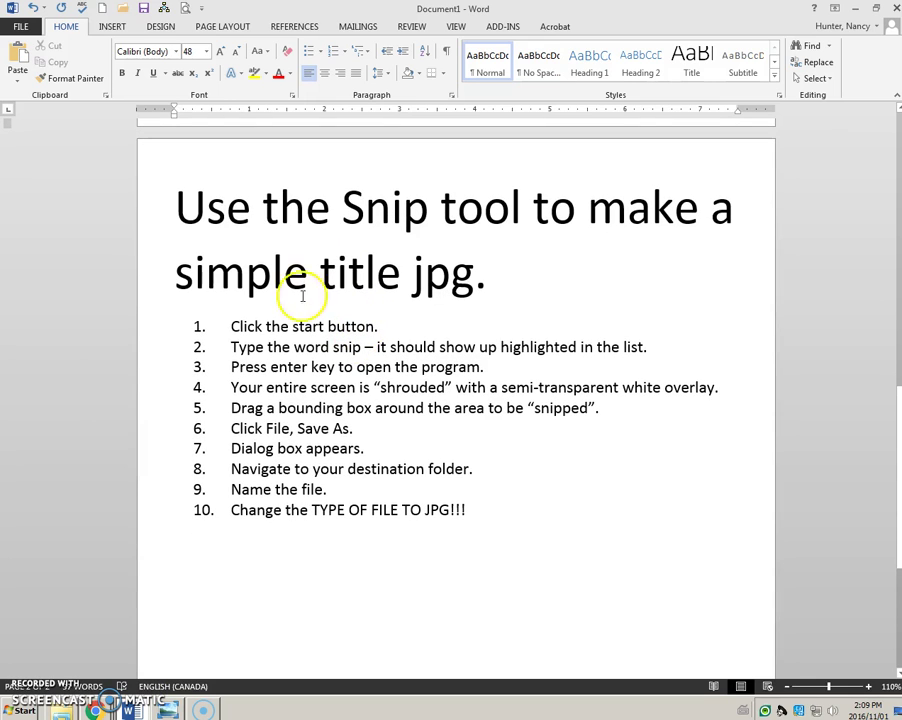